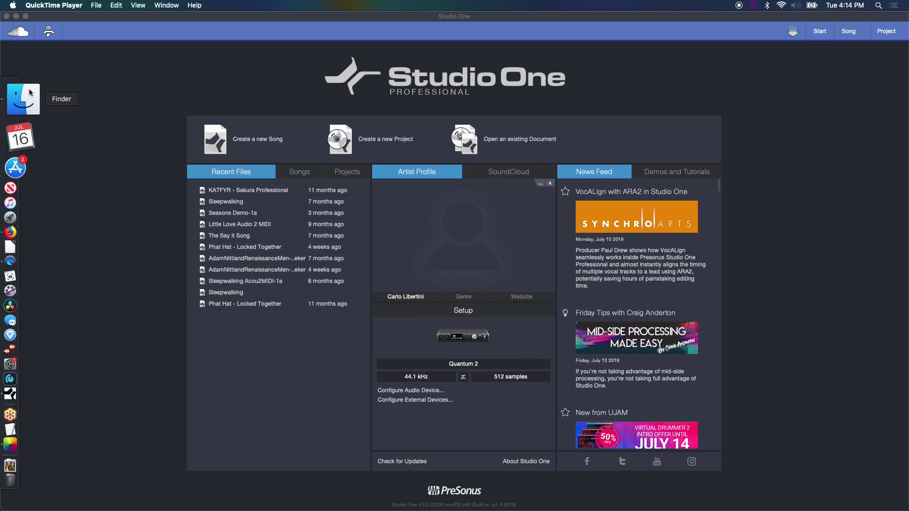
Show the 24 WAV stems in Finder's Audio Files folder with no file selected.
{"action": "left_click", "coordinate": [29, 93]}
{"action": "left_click", "coordinate": [559, 316]}
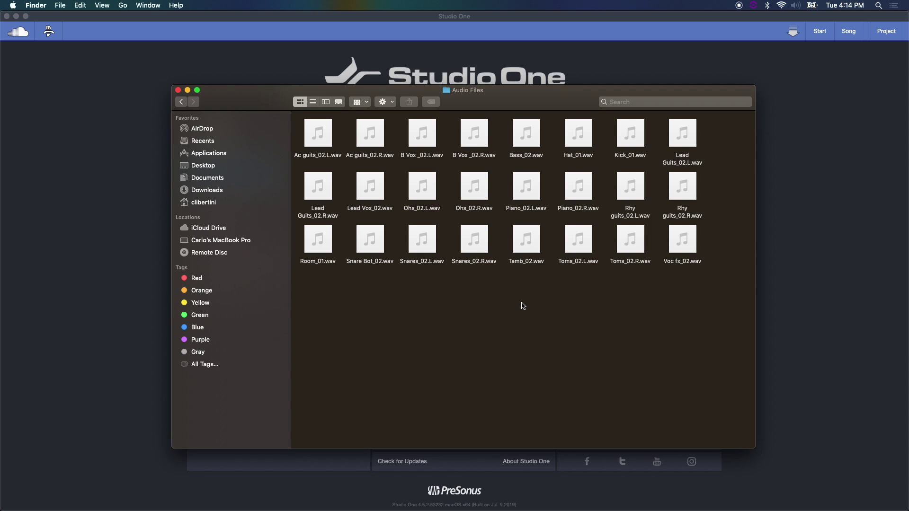
{"action": "mouse_move", "coordinate": [331, 148]}
Open Ac guits_02.L.wav in QuickTime Player.
{"action": "left_click", "coordinate": [328, 149]}
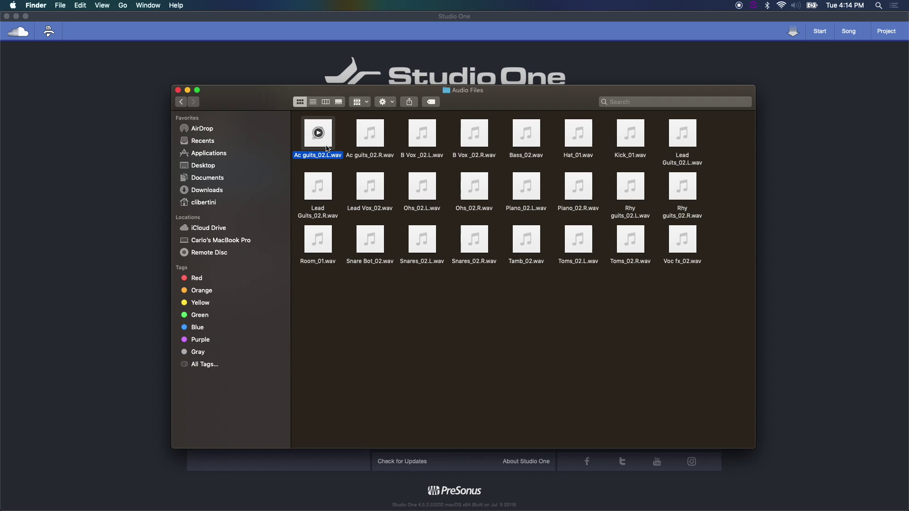
{"action": "right_click", "coordinate": [329, 139]}
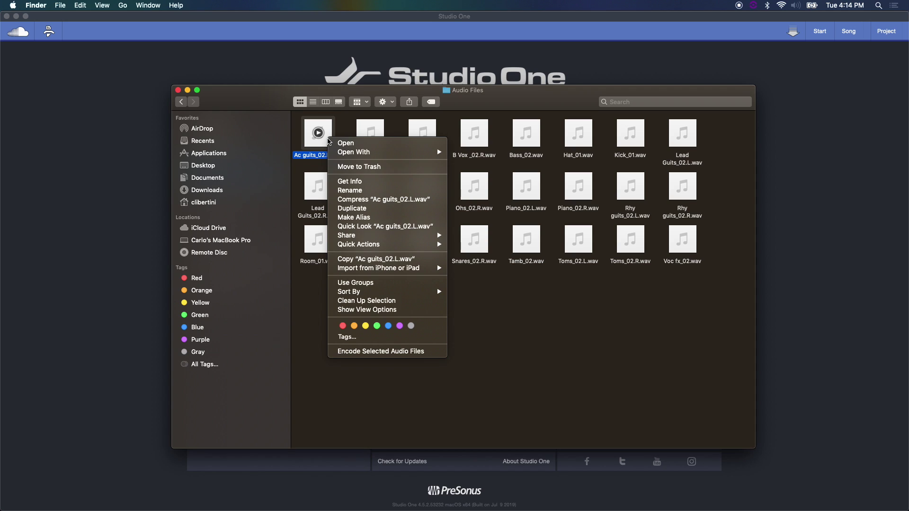
{"action": "mouse_move", "coordinate": [402, 153]}
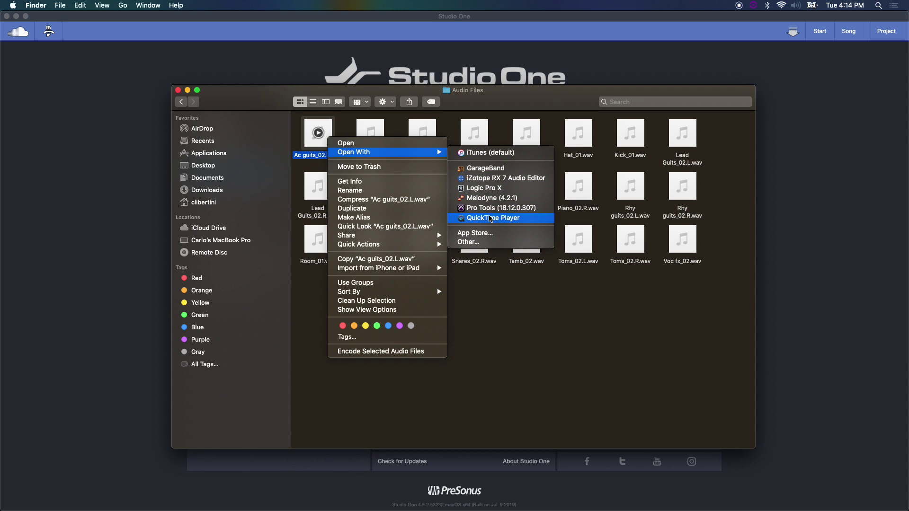
{"action": "left_click", "coordinate": [490, 218]}
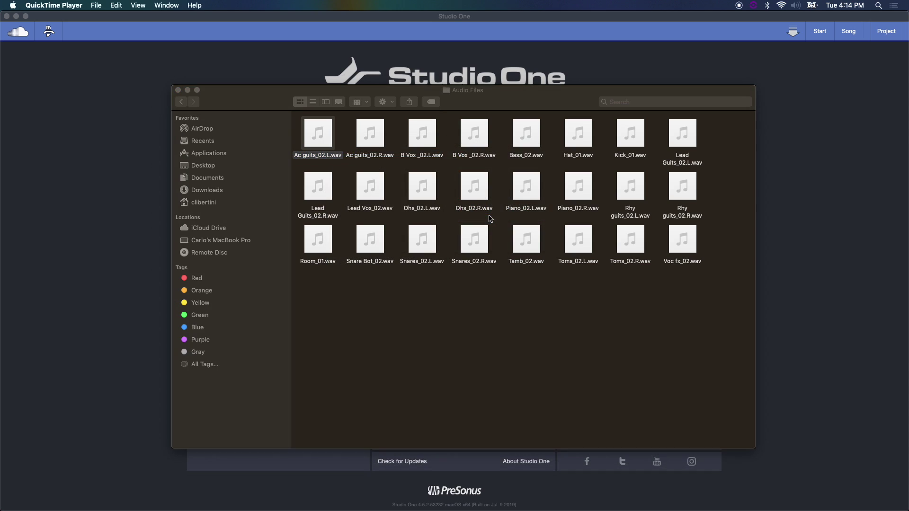
Confirm its 24-bit, 44100 Hz mono format in the Movie Inspector, then quit QuickTime Player.
{"action": "left_click", "coordinate": [174, 5]}
{"action": "left_click", "coordinate": [194, 40]}
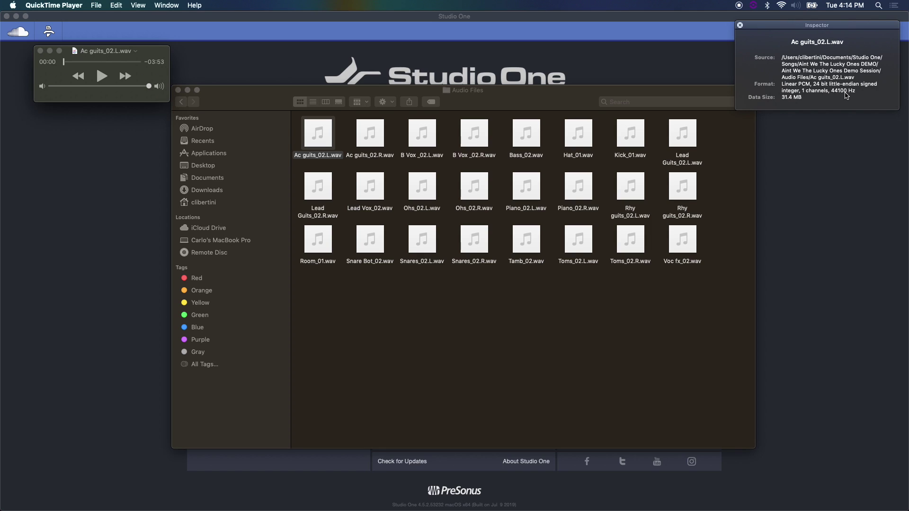
{"action": "left_click", "coordinate": [740, 25]}
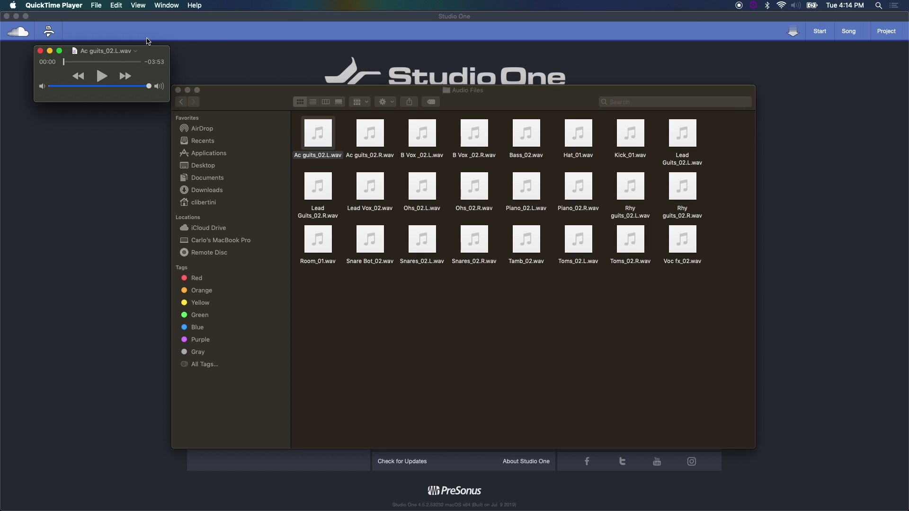
{"action": "left_click", "coordinate": [52, 6]}
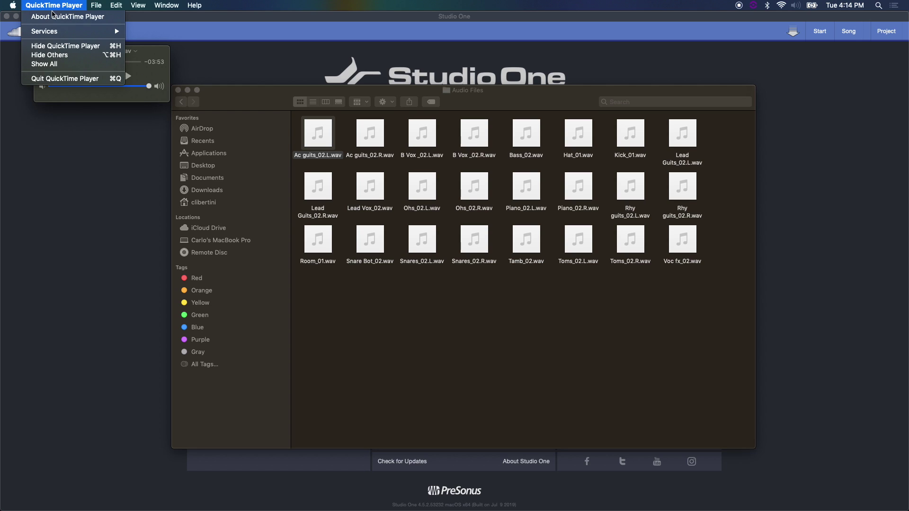
{"action": "left_click", "coordinate": [55, 123]}
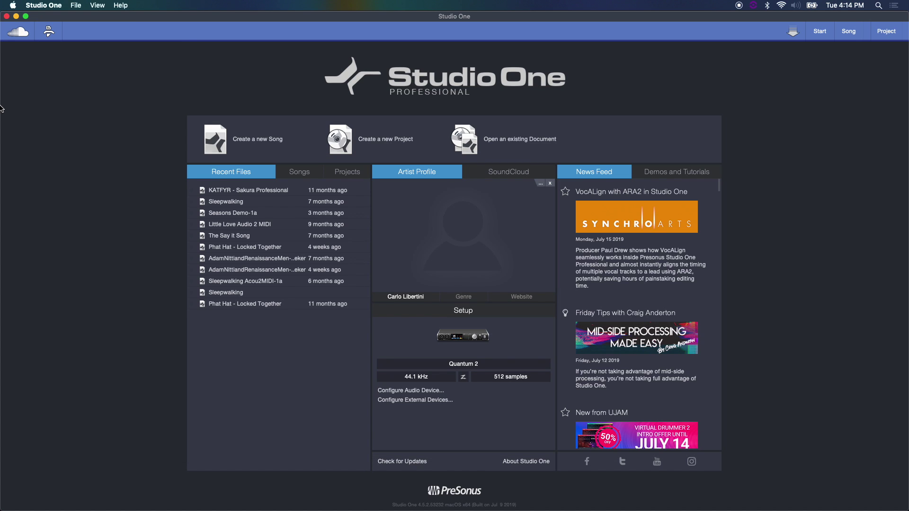
Start a new empty song in Studio One titled 'Lucky ones'.
{"action": "left_click", "coordinate": [24, 94]}
{"action": "left_click", "coordinate": [271, 79]}
{"action": "left_click", "coordinate": [267, 142]}
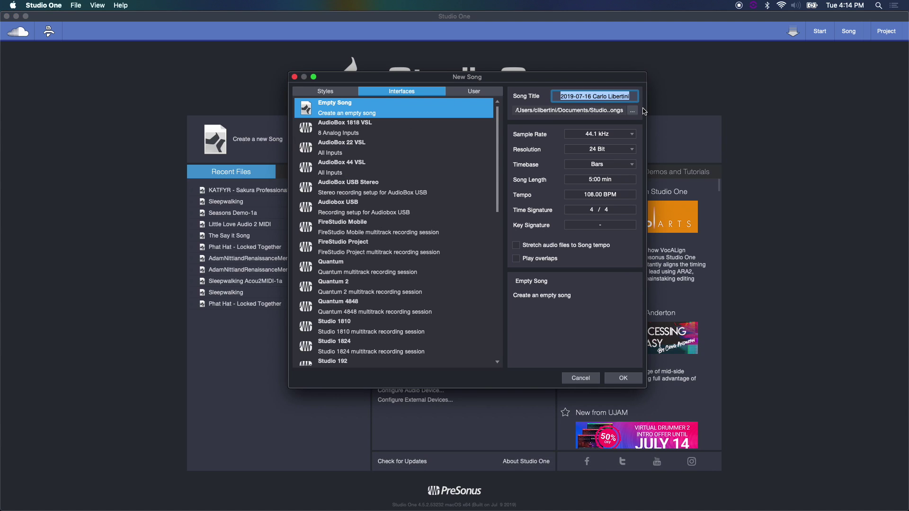
{"action": "type", "text": "LO"}
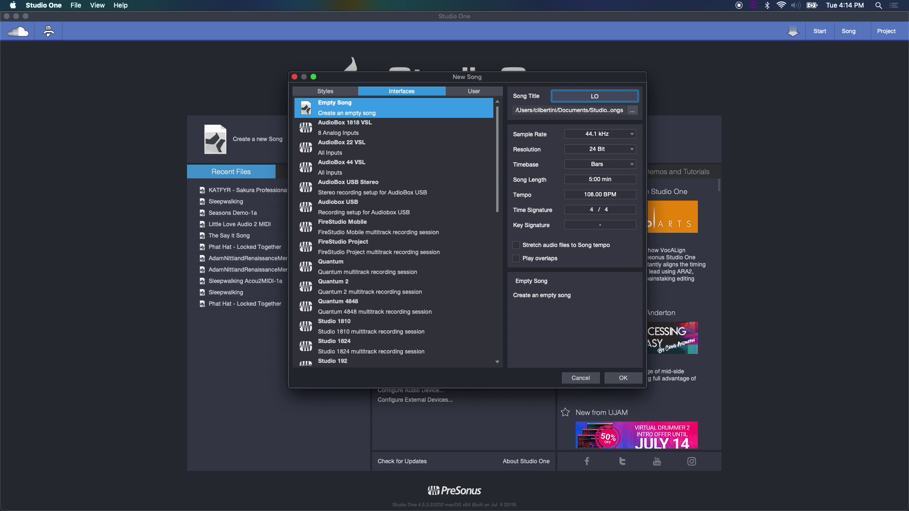
{"action": "key", "text": "BackSpace"}
{"action": "key", "text": "BackSpace"}
{"action": "type", "text": "Luckyones"}
{"action": "left_click", "coordinate": [593, 96]}
{"action": "key", "text": "BackSpace"}
Keep 44.1 kHz and 24-bit resolution and create the song.
{"action": "left_click", "coordinate": [599, 152]}
{"action": "left_click", "coordinate": [640, 153]}
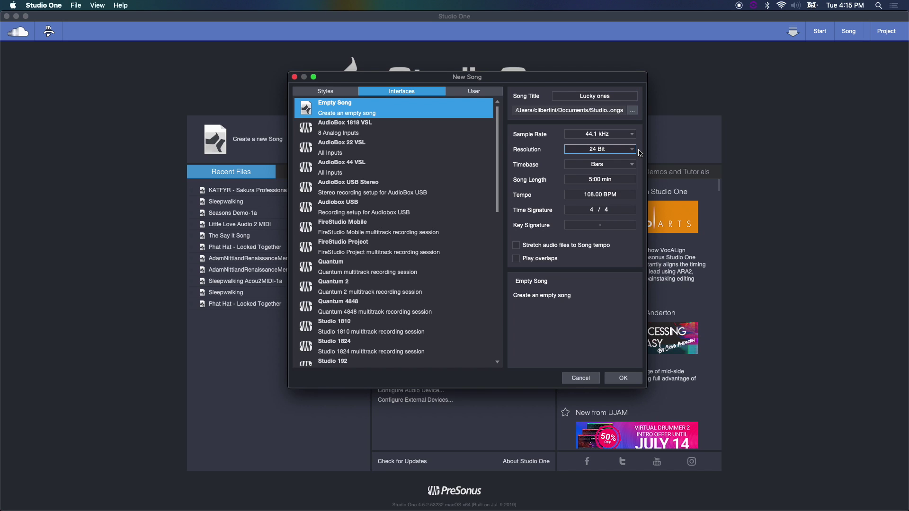
{"action": "left_click", "coordinate": [623, 378]}
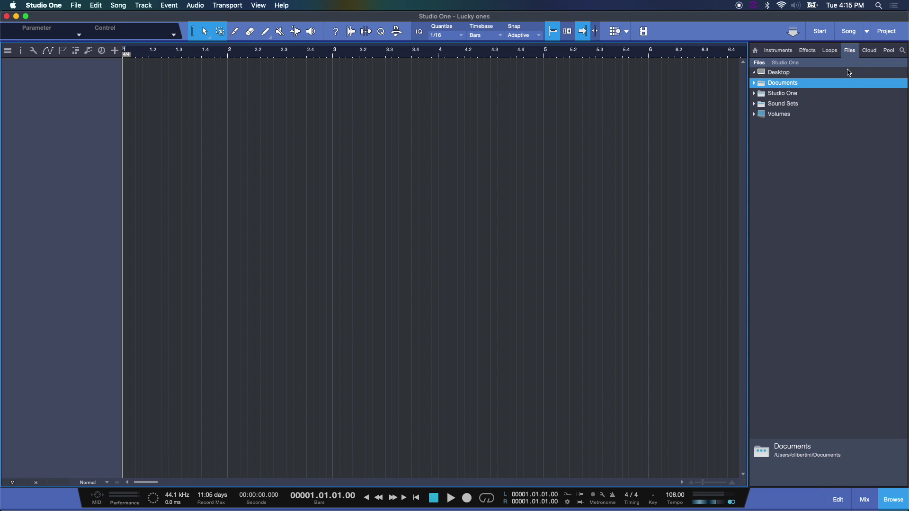
{"action": "left_click", "coordinate": [893, 499]}
{"action": "left_click", "coordinate": [892, 500]}
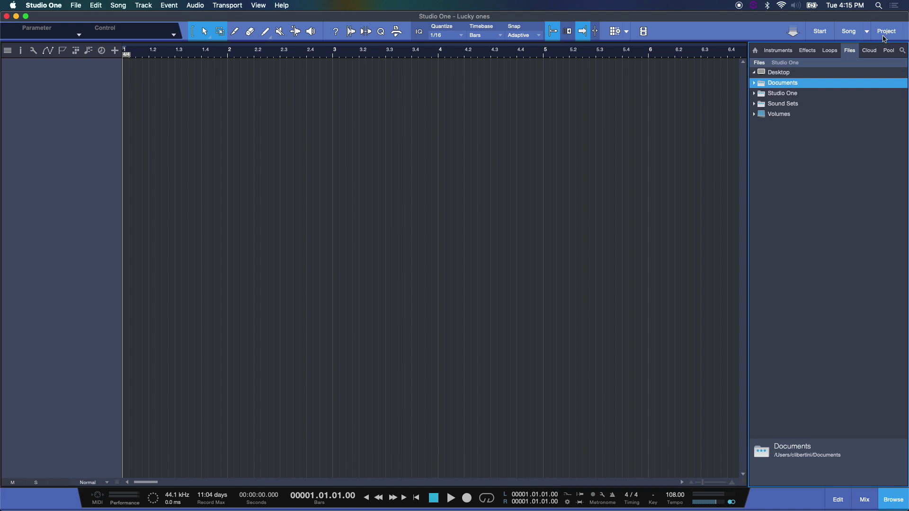
{"action": "left_click", "coordinate": [790, 50]}
{"action": "left_click", "coordinate": [807, 50]}
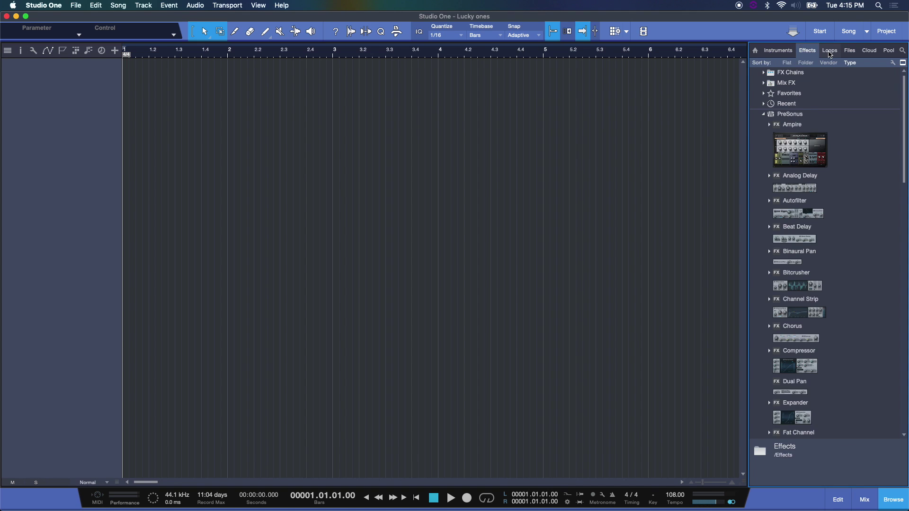
{"action": "left_click", "coordinate": [829, 50]}
{"action": "left_click", "coordinate": [849, 50]}
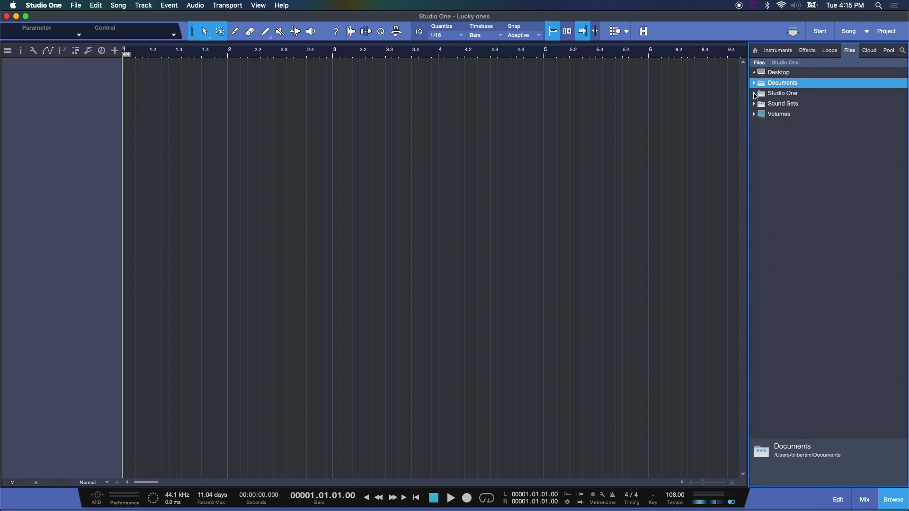
{"action": "left_click", "coordinate": [754, 95]}
{"action": "left_click", "coordinate": [753, 97]}
{"action": "left_click", "coordinate": [754, 104]}
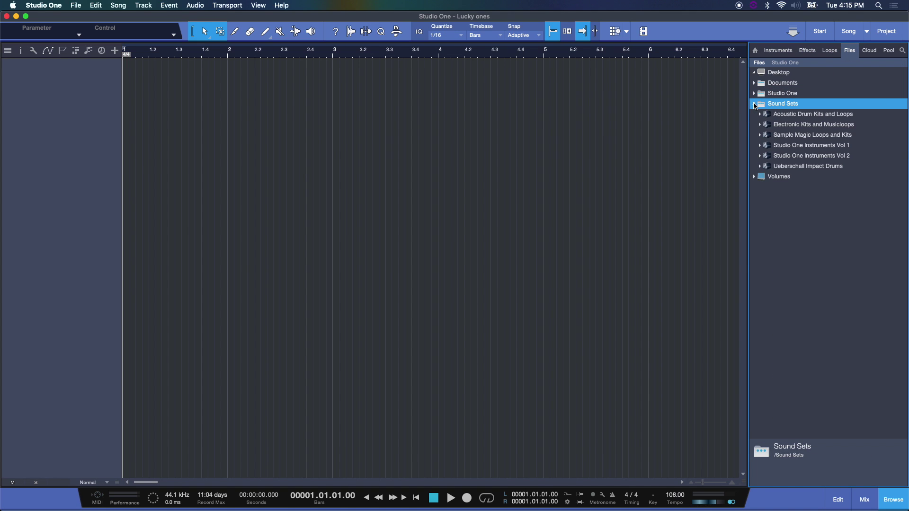
{"action": "left_click", "coordinate": [754, 104]}
{"action": "left_click", "coordinate": [754, 114]}
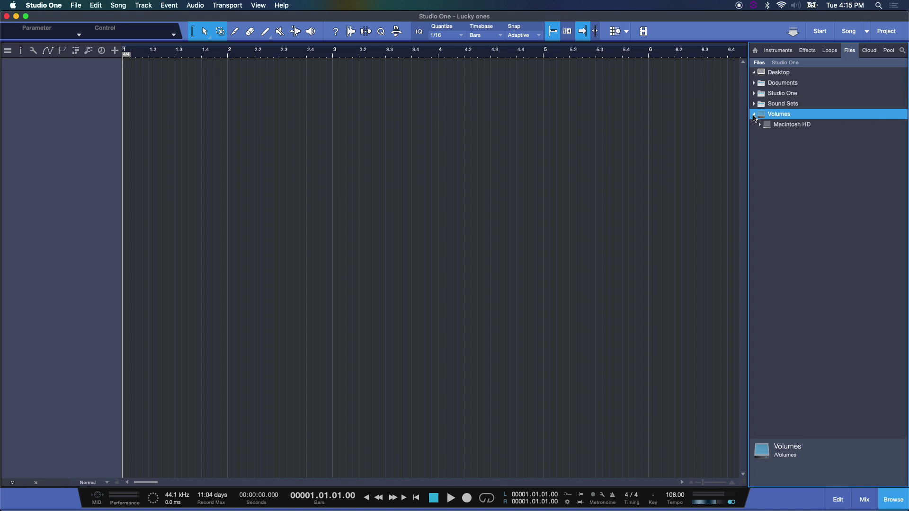
{"action": "left_click", "coordinate": [754, 115]}
{"action": "left_click", "coordinate": [754, 84]}
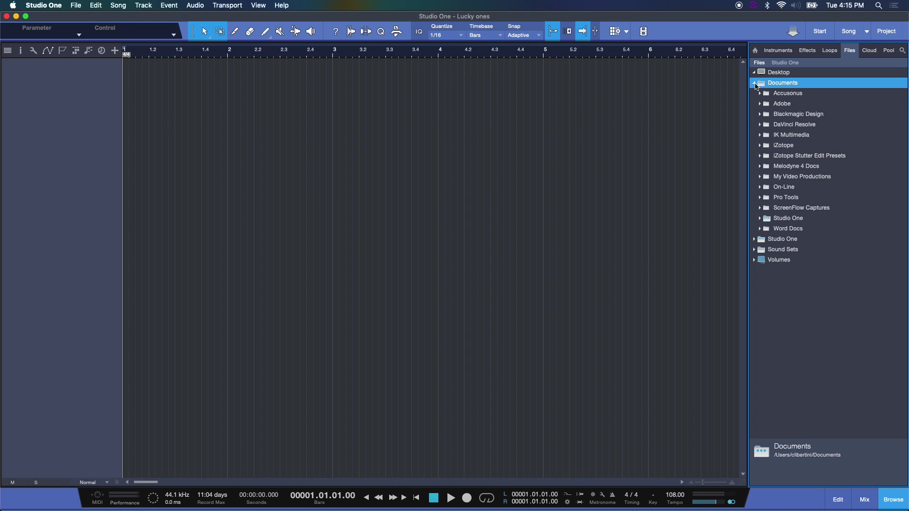
{"action": "left_click", "coordinate": [753, 84]}
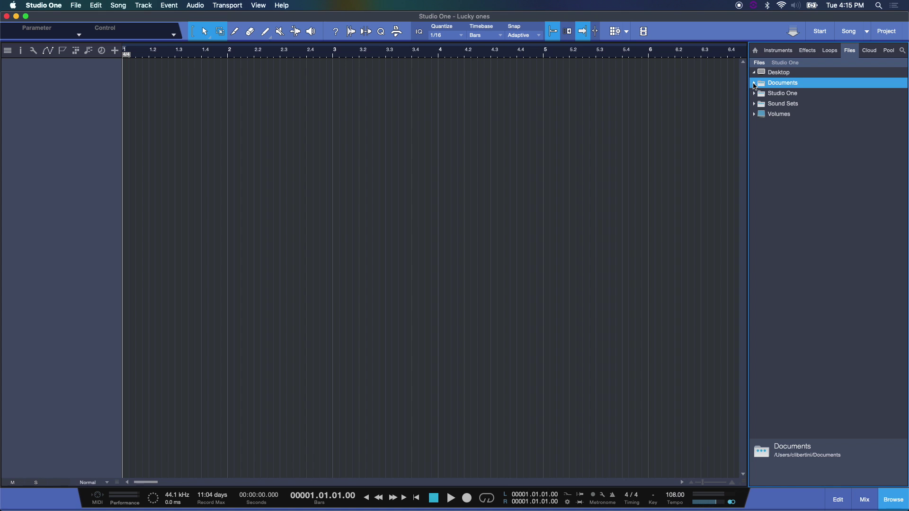
Select all 24 WAV stems in Audio Files and drag them into Studio One's arrange view as tracks.
{"action": "mouse_move", "coordinate": [4, 114]}
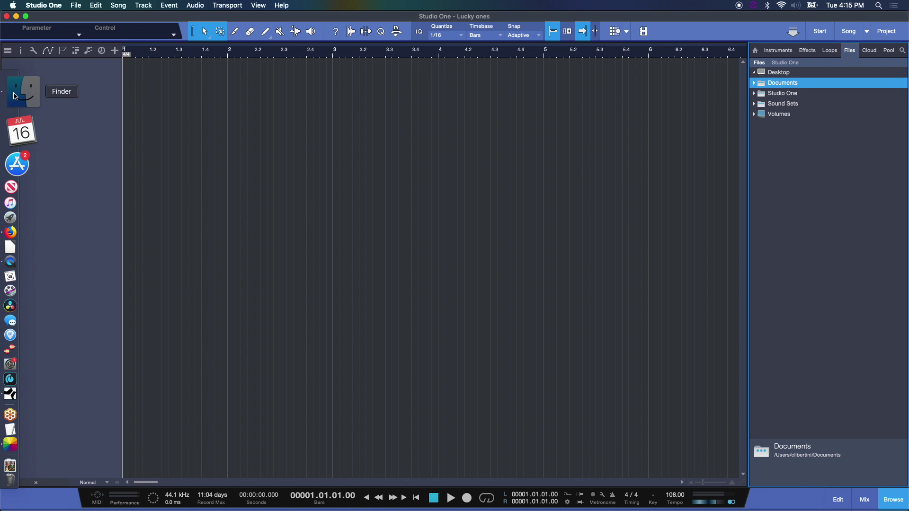
{"action": "left_click", "coordinate": [21, 85]}
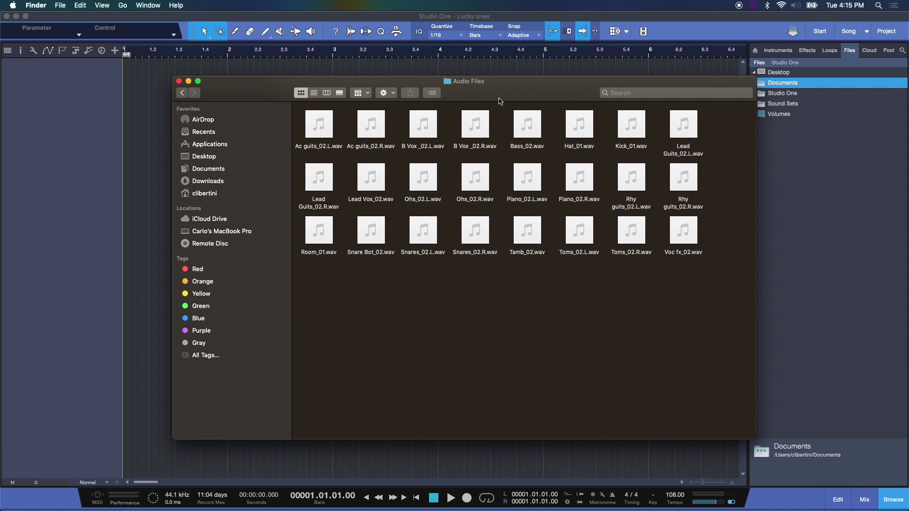
{"action": "left_click_drag", "start_coordinate": [317, 277], "coordinate": [706, 112]}
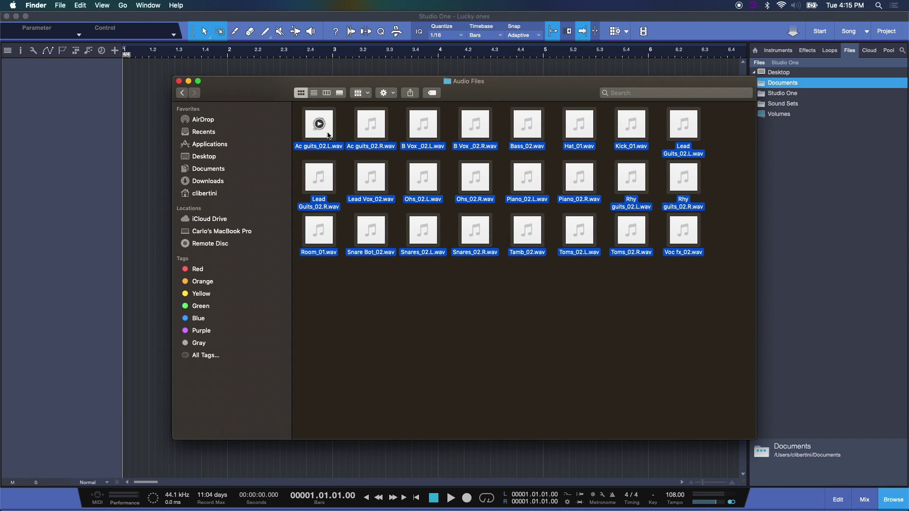
{"action": "left_click_drag", "start_coordinate": [329, 136], "coordinate": [140, 131]}
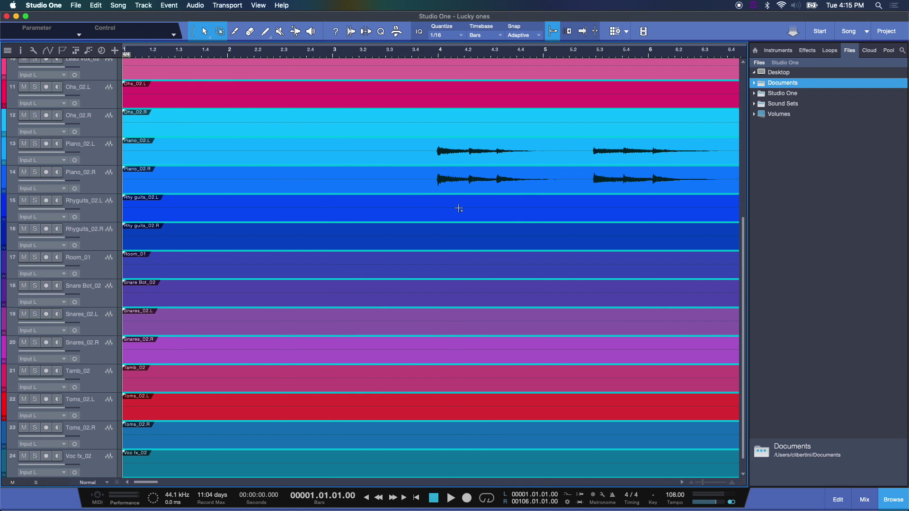
Fit all 24 tracks in view and trial-trim the event starts to around bar 36.
{"action": "key", "text": "shift+f"}
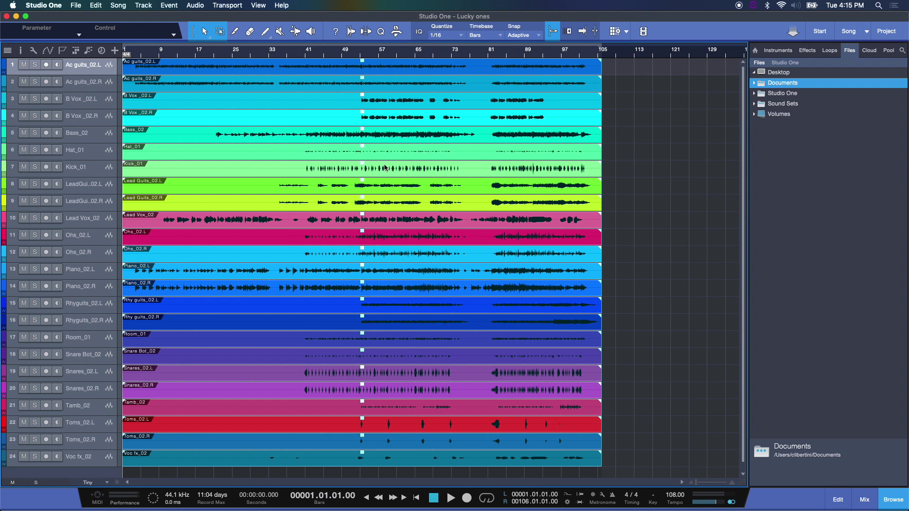
{"action": "left_click", "coordinate": [124, 104]}
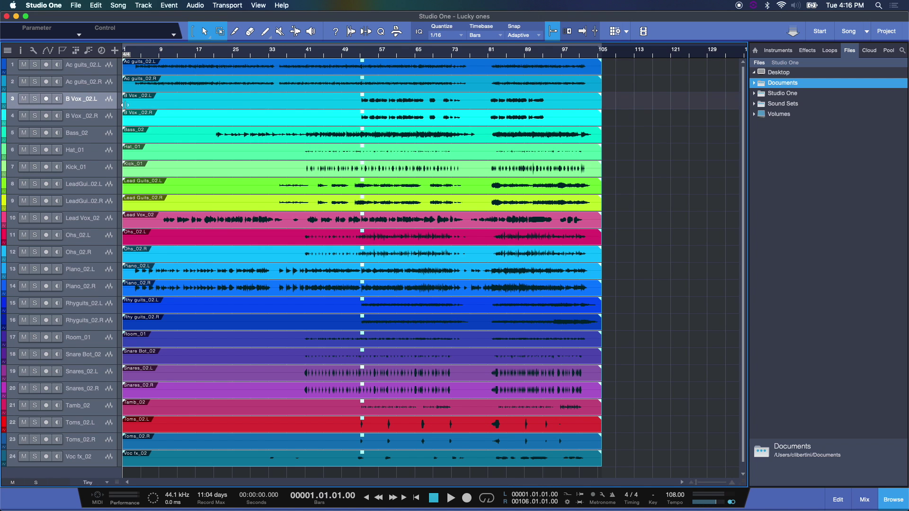
{"action": "left_click_drag", "start_coordinate": [125, 105], "coordinate": [283, 103]}
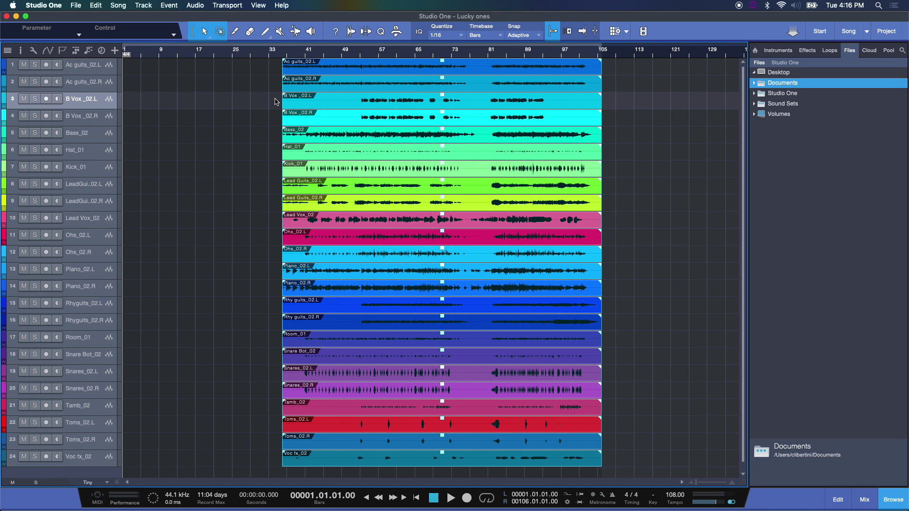
{"action": "left_click", "coordinate": [276, 100]}
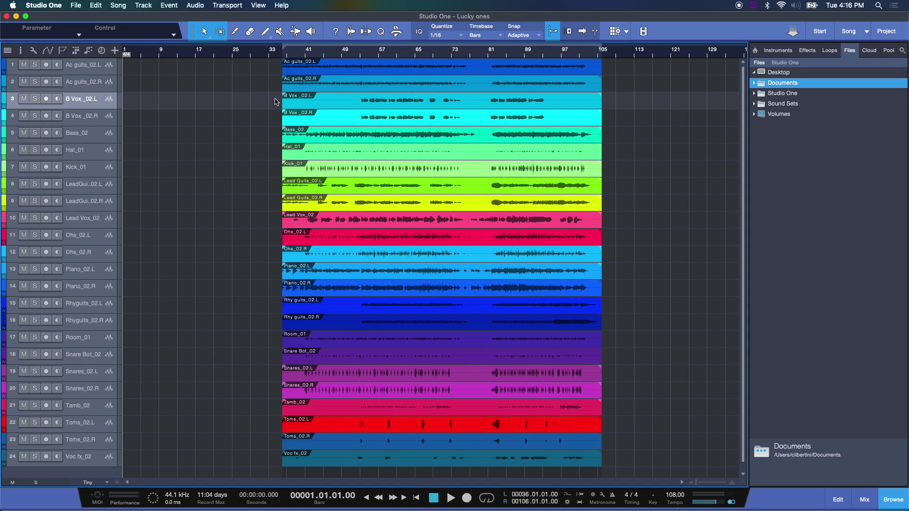
Undo the trim so every event starts at bar 1, zoomed out to the whole song.
{"action": "key", "text": "z"}
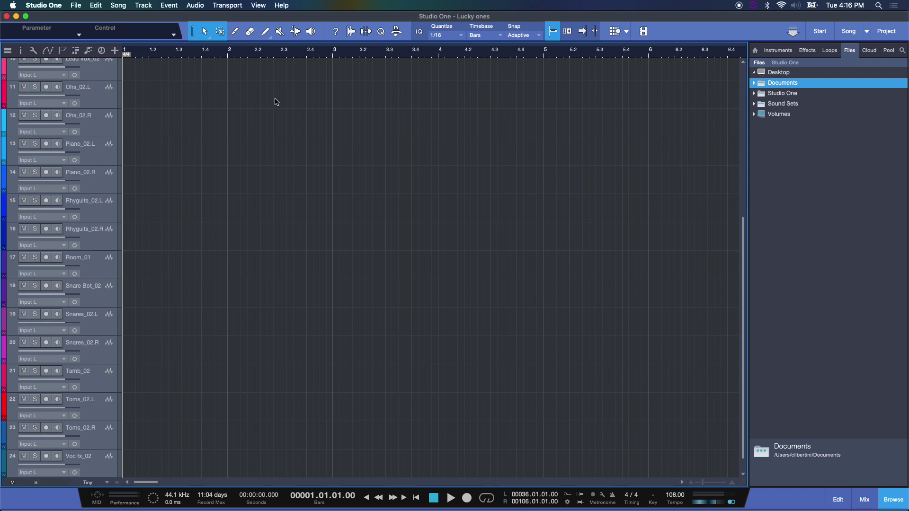
{"action": "key", "text": "ctrl+z"}
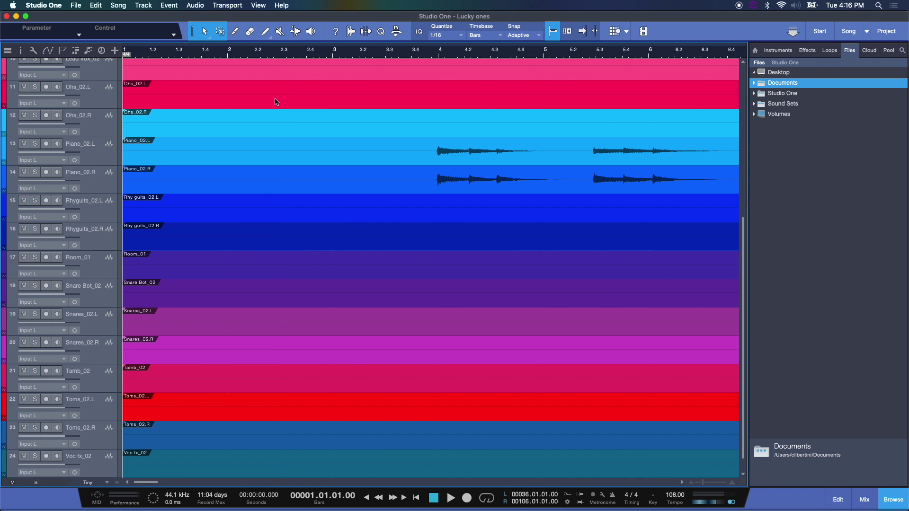
{"action": "key", "text": "z"}
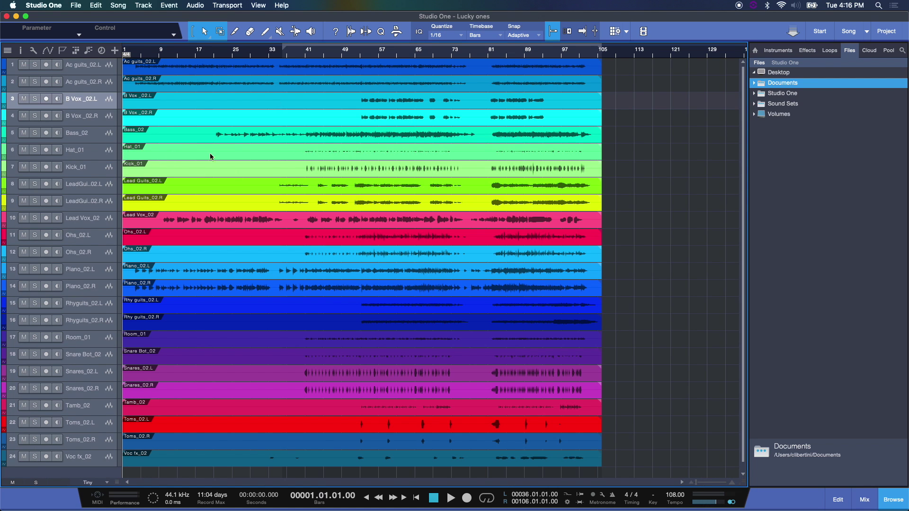